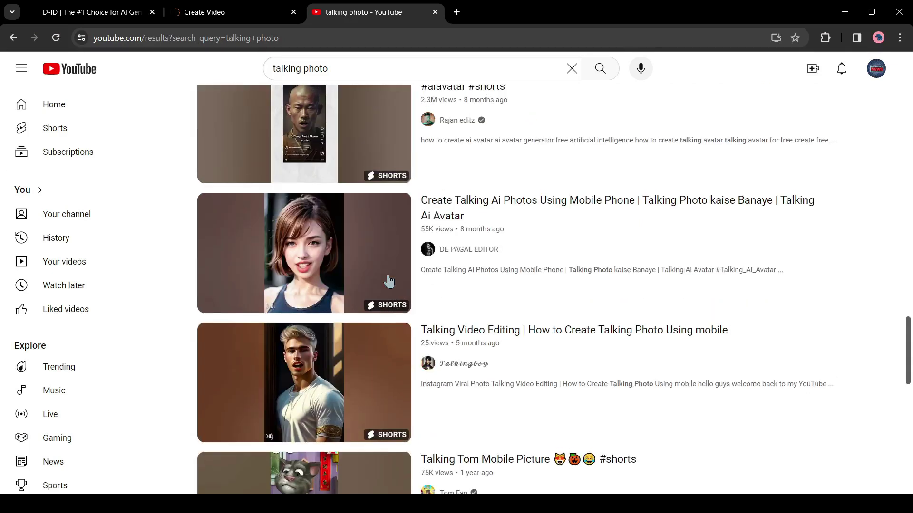
Open the 'How To Create a Talking AI Avatar' short from the talking photo results
scroll(388, 282, "up", 6)
left_click(314, 314)
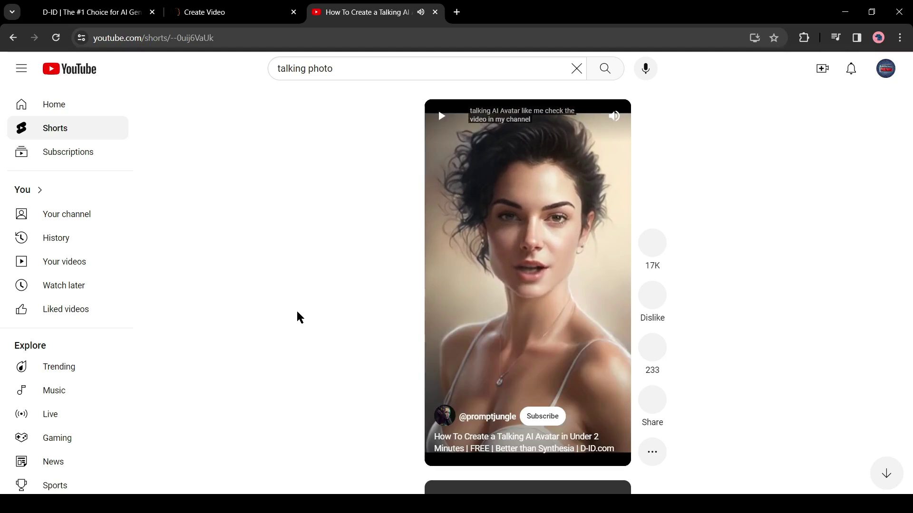
Close the YouTube short and pick the Mrs Claus avatar as the D-ID AI presenter
key("ctrl+w")
scroll(513, 444, "down", 2)
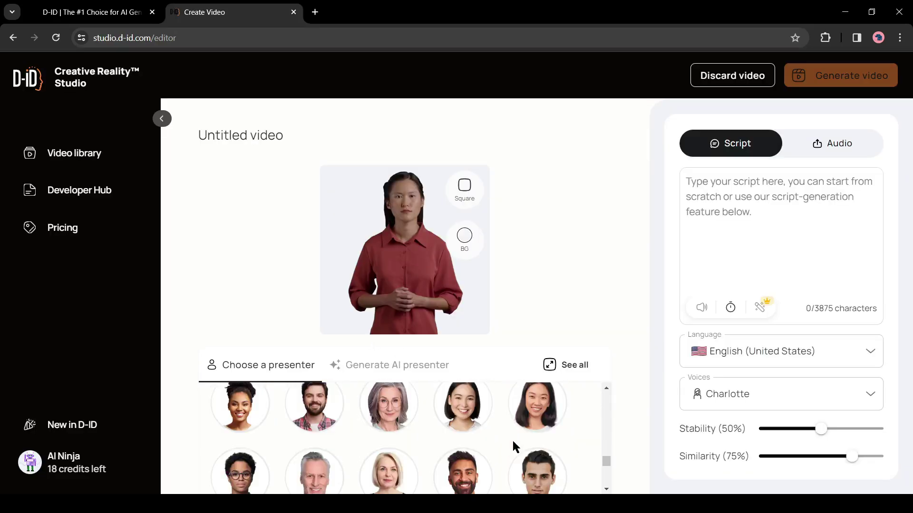
scroll(513, 446, "down", 3)
left_click(384, 366)
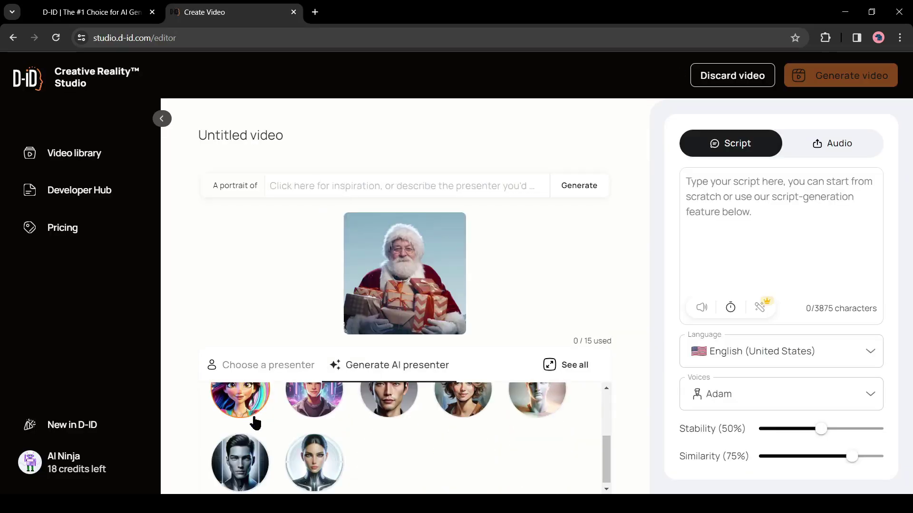
scroll(411, 453, "up", 5)
left_click(380, 435)
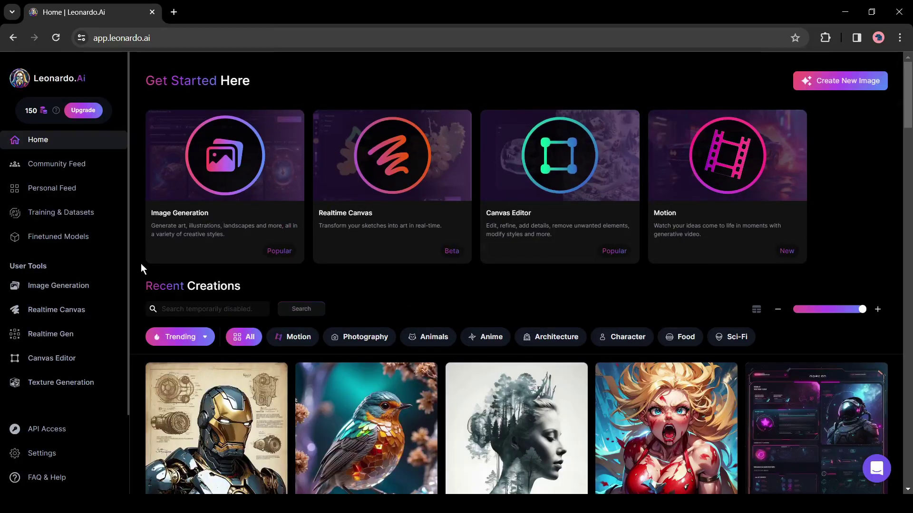
Start a new image generation and replace the Roman legion prompt with a Greek philosopher portrait prompt
left_click(258, 178)
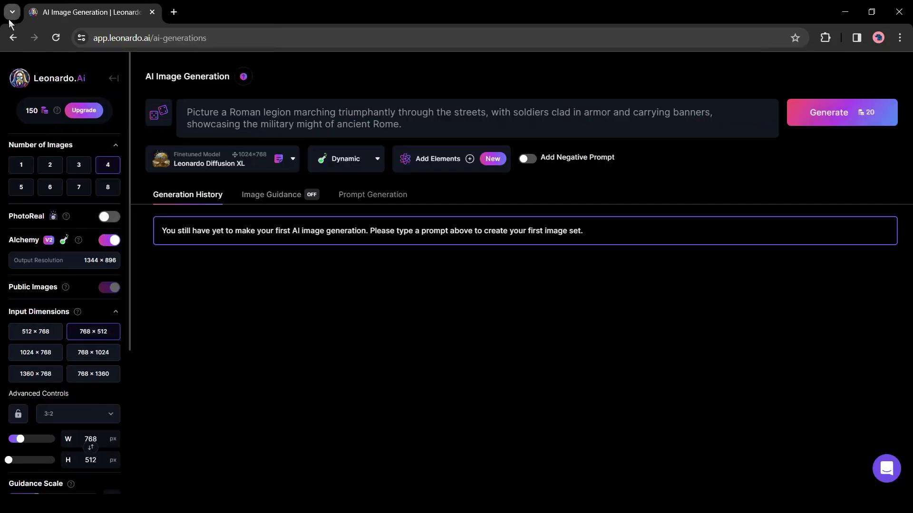
triple_click(284, 112)
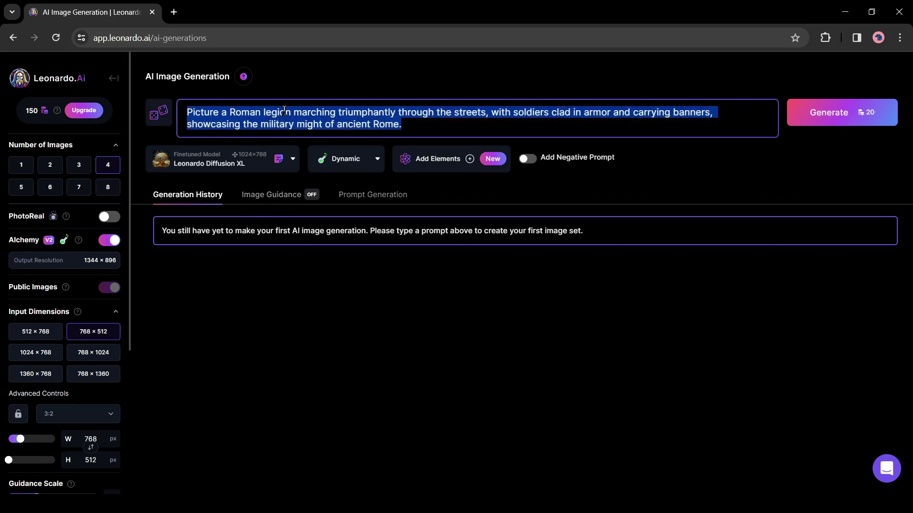
key("BackSpace")
type("A")
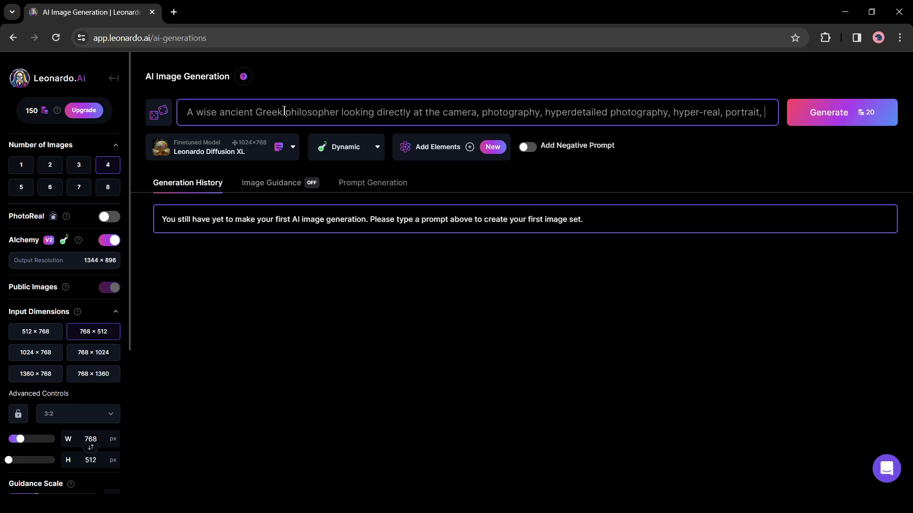
Append '4K' to the prompt and keep Leonardo Diffusion XL with PhotoReal off
type("4K")
left_click(230, 149)
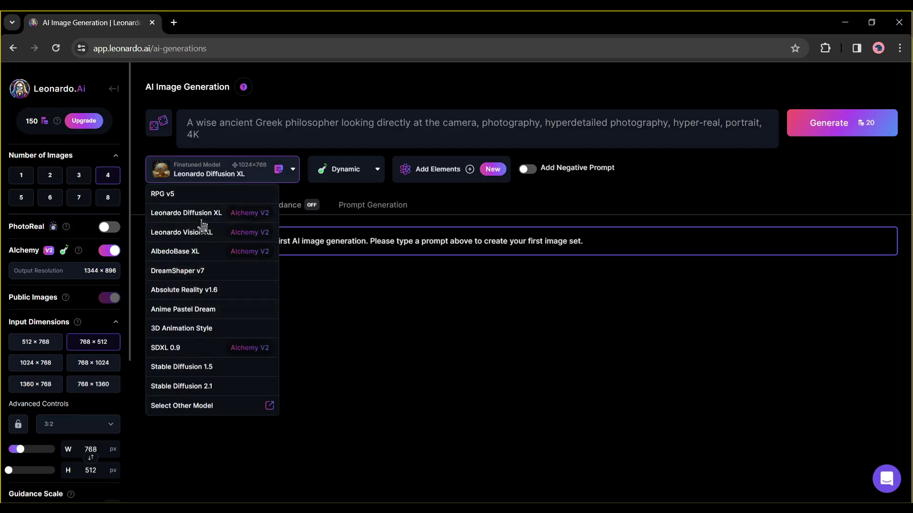
left_click(106, 229)
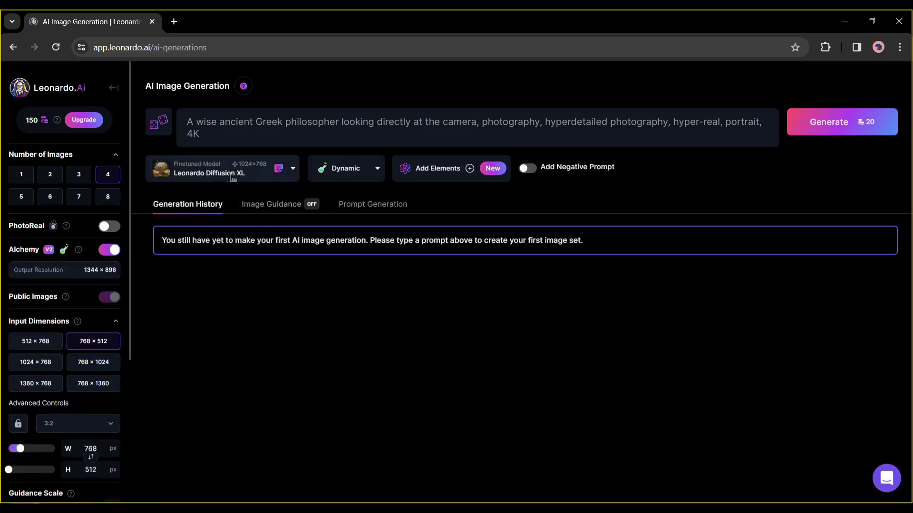
left_click(231, 174)
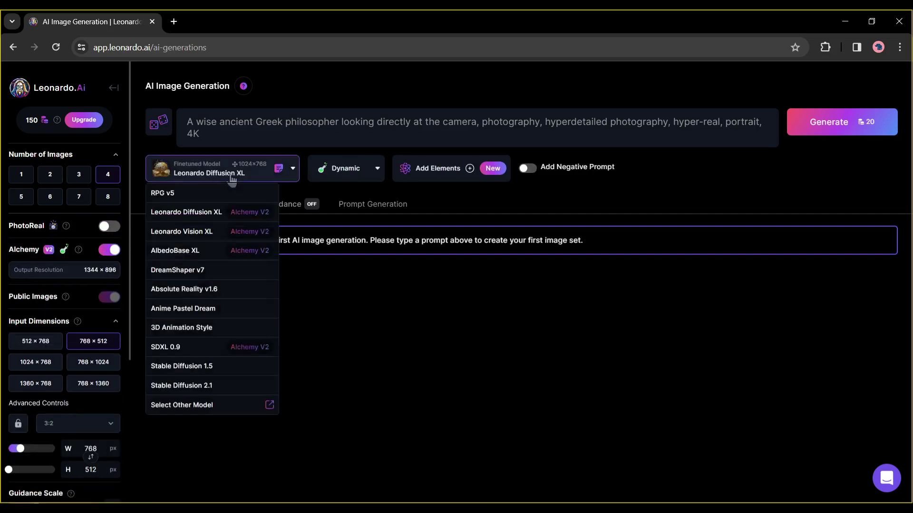
left_click(211, 217)
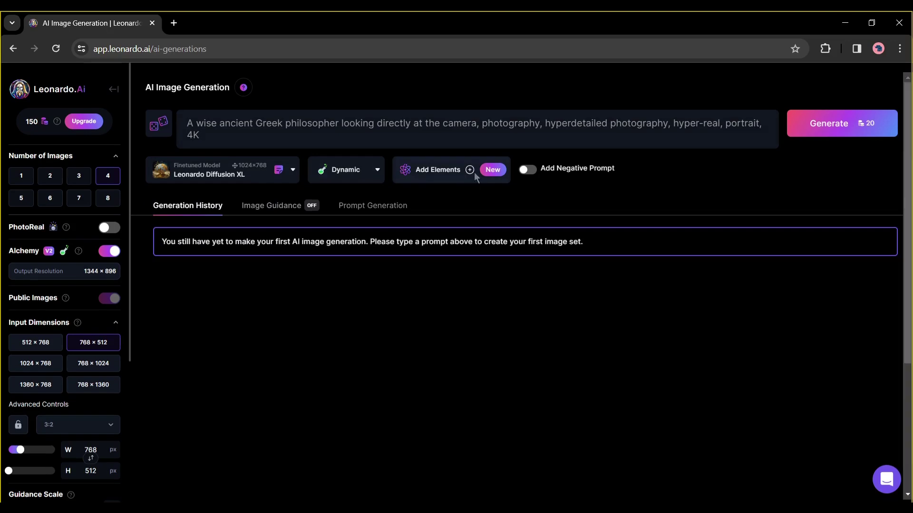
Leave elements unset and choose the 9:16 portrait aspect ratio
left_click(470, 171)
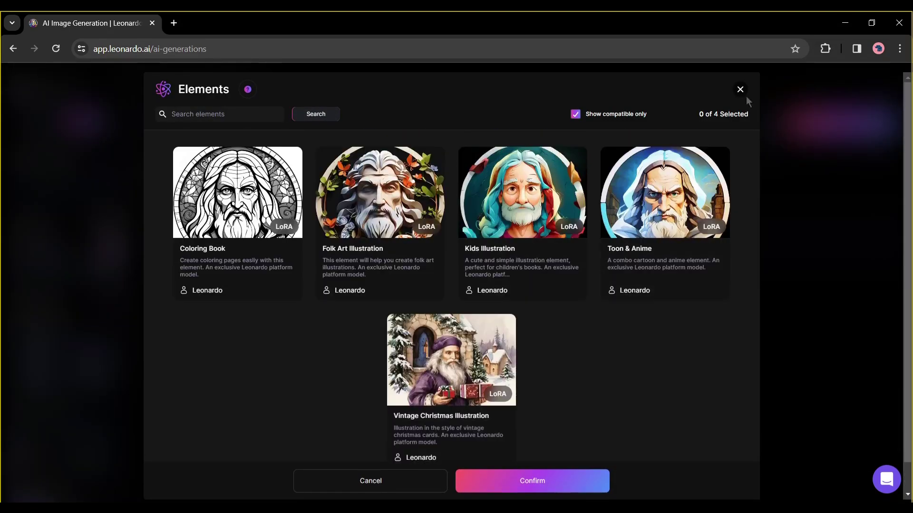
left_click(740, 90)
left_click(75, 429)
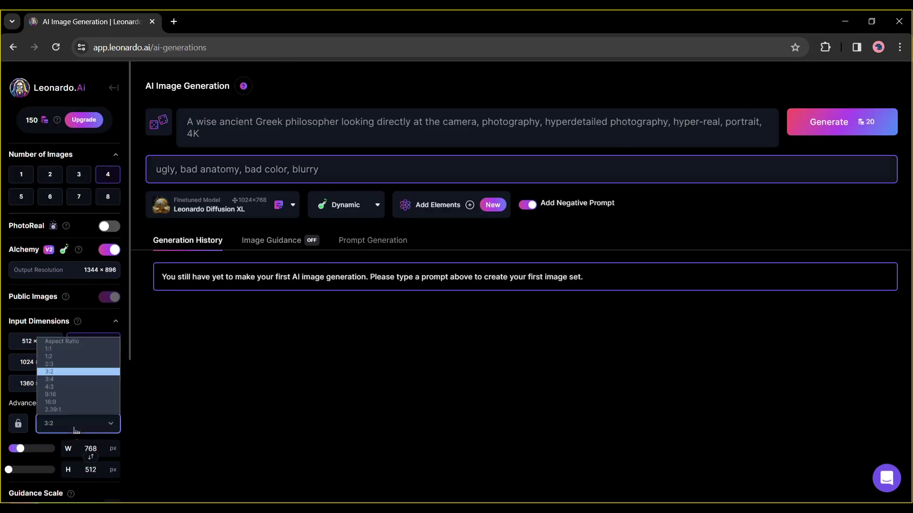
left_click(78, 395)
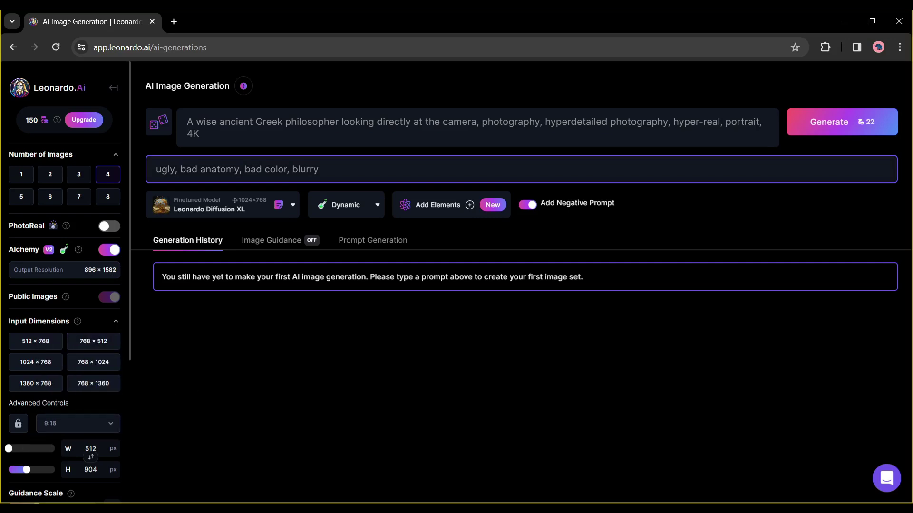
Generate four Greek philosopher portraits and open the first one in full view
left_click(855, 127)
scroll(456, 332, "down", 1)
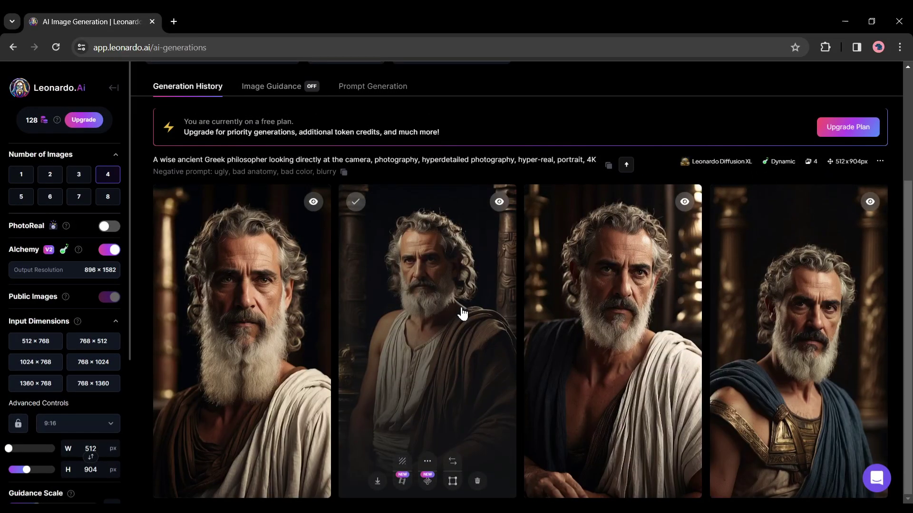
left_click(256, 288)
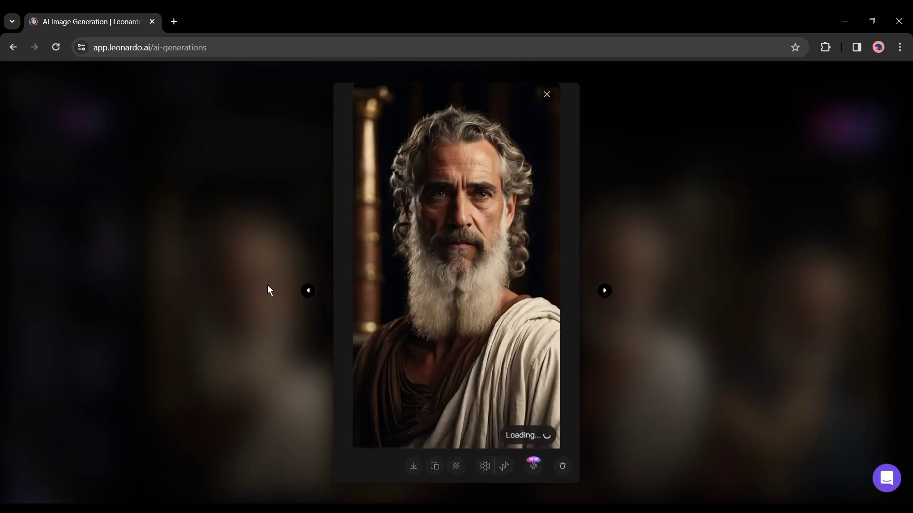
Cycle through the portraits, zoom in on the long-bearded one, then close the view
left_click(606, 291)
left_click(607, 292)
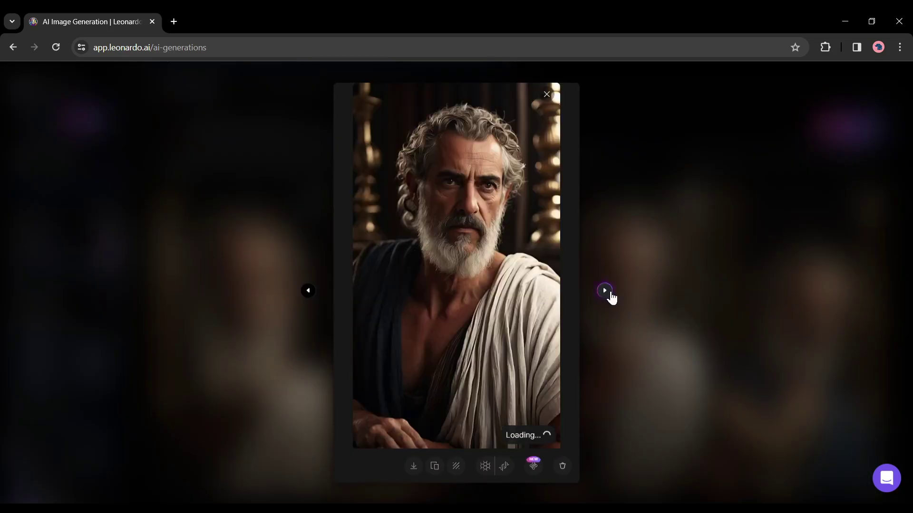
left_click(608, 291)
left_click(609, 292)
left_click(608, 292)
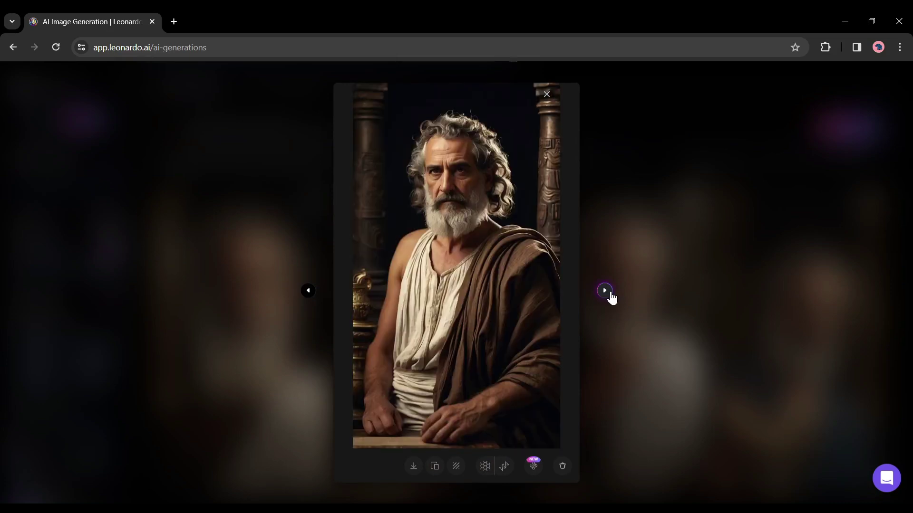
left_click(608, 292)
left_click(608, 292)
left_click(609, 292)
left_click(608, 292)
left_click(609, 291)
left_click(604, 291)
left_click(605, 291)
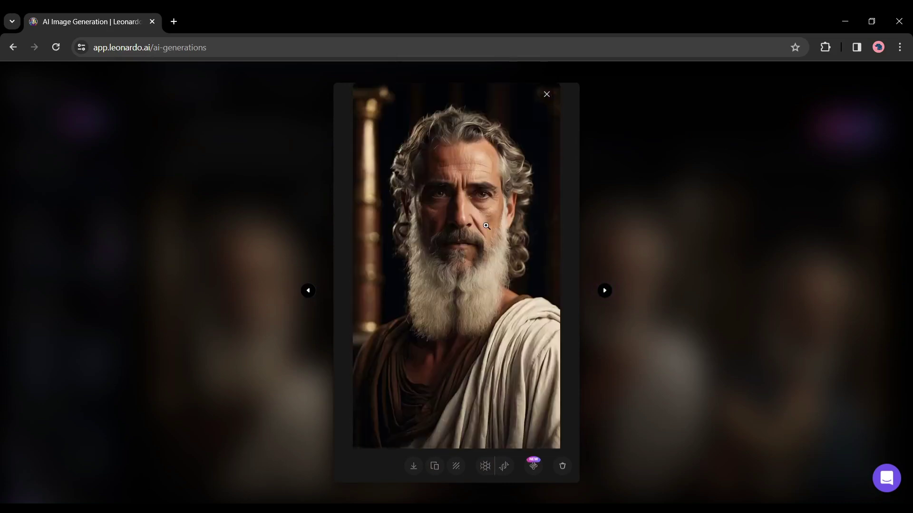
left_click(455, 251)
left_click(455, 249)
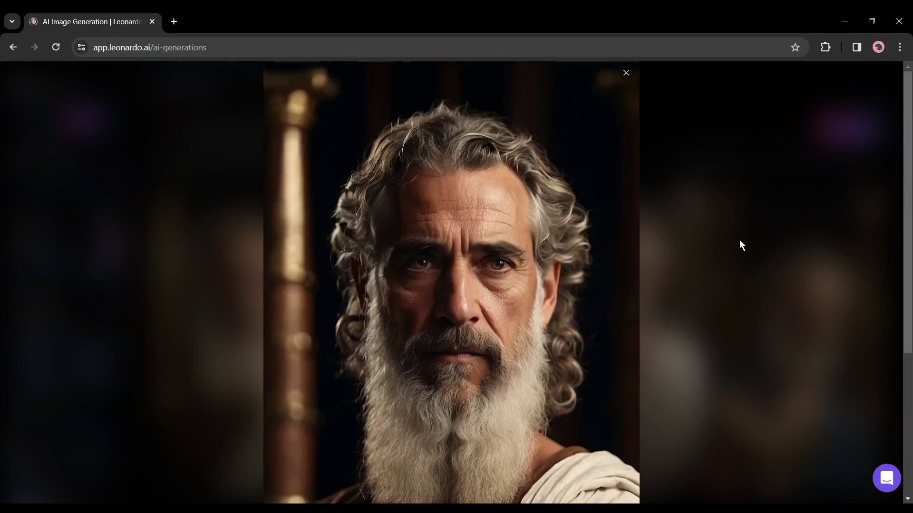
left_click(739, 239)
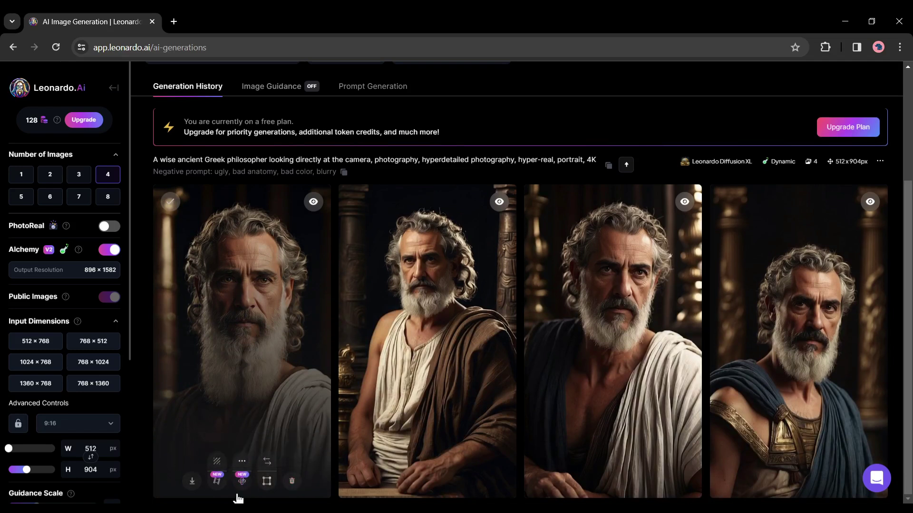
Animate the first portrait with Image2Motion and download the motion video as MP4
left_click(216, 481)
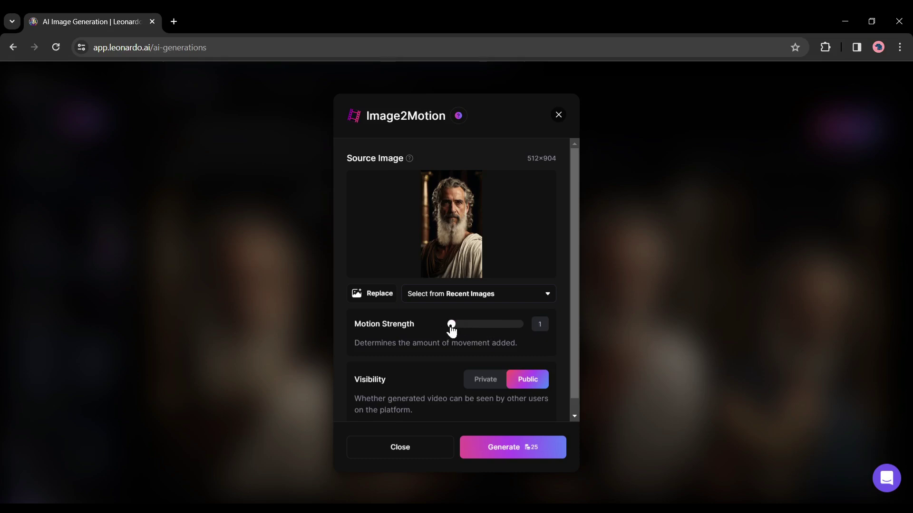
left_click(510, 454)
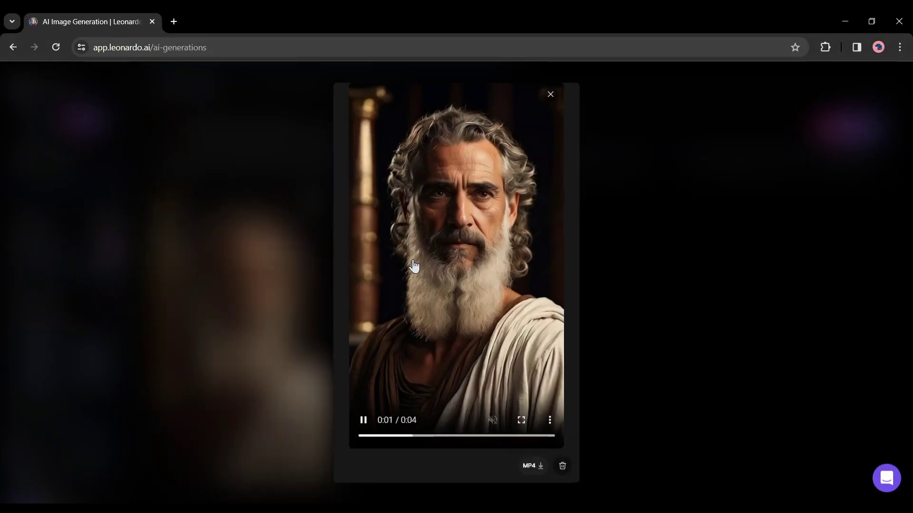
key("Escape")
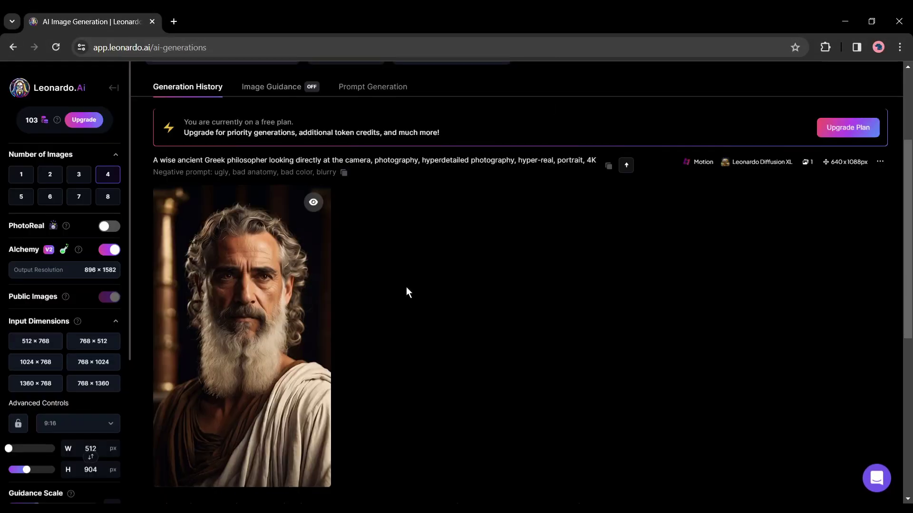
scroll(216, 359, "down", 1)
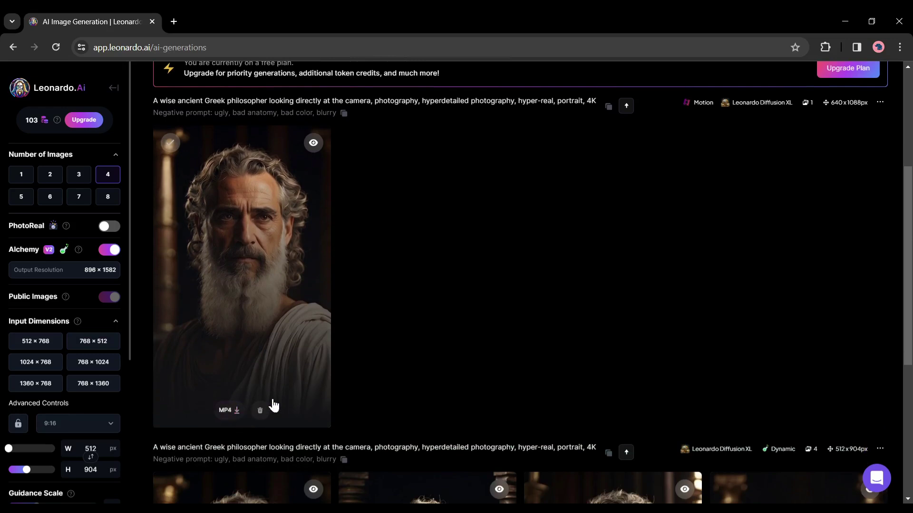
left_click(228, 409)
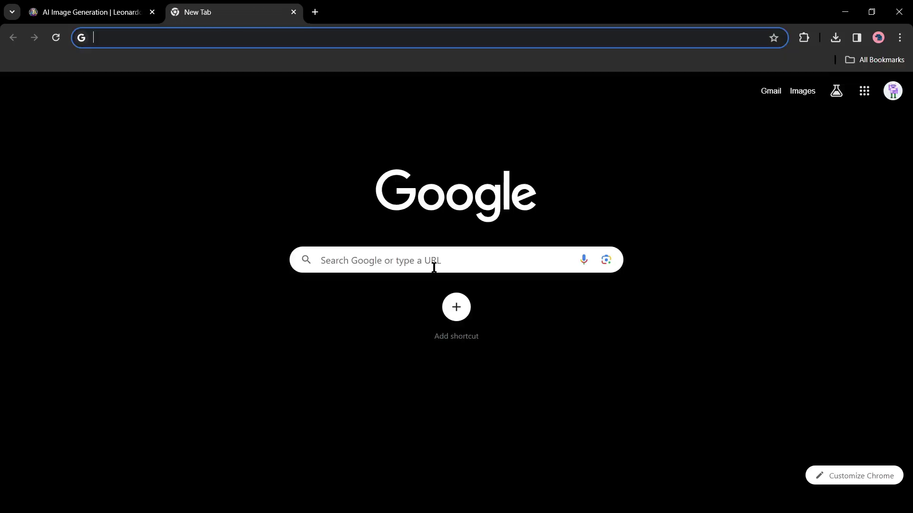
Search the web for 'lalamu studio'
left_click(432, 265)
type("lalamu")
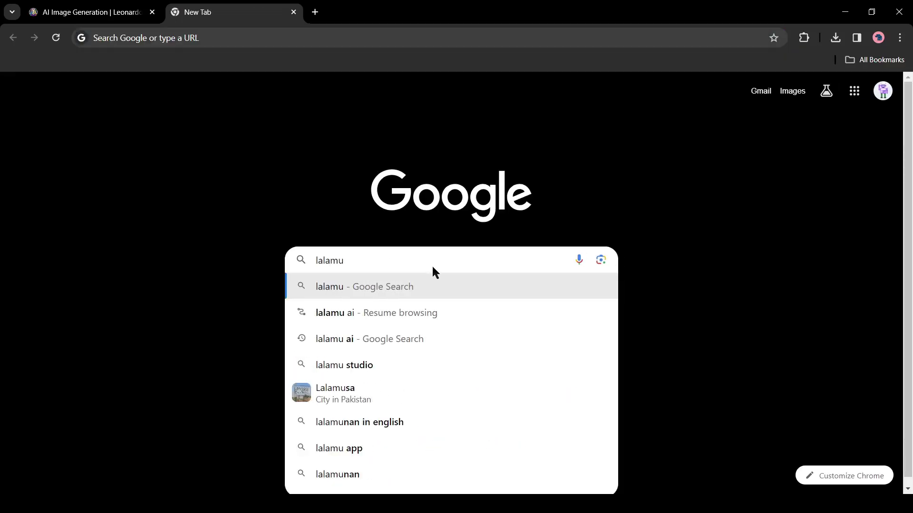
type(" studio")
key("Return")
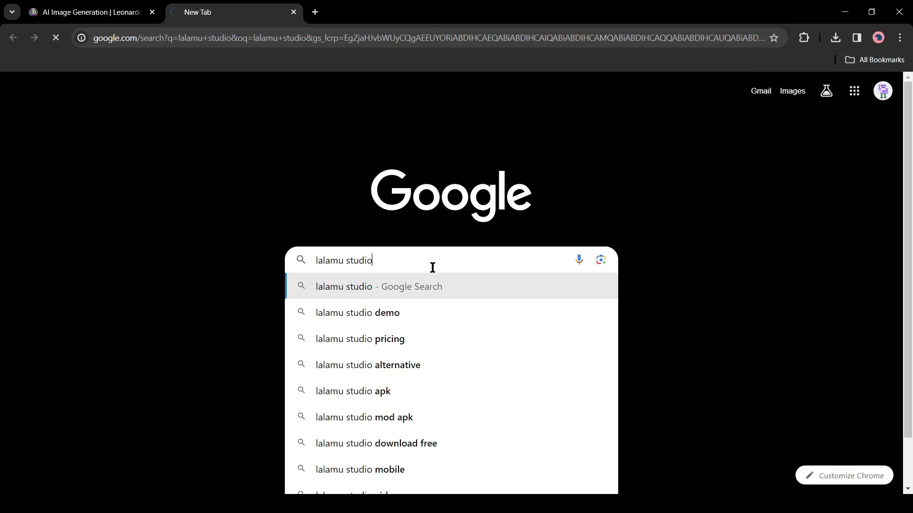
Open the Lalamu Studio demo, dismiss the welcome, and select the philosopher portrait as the face
left_click(150, 242)
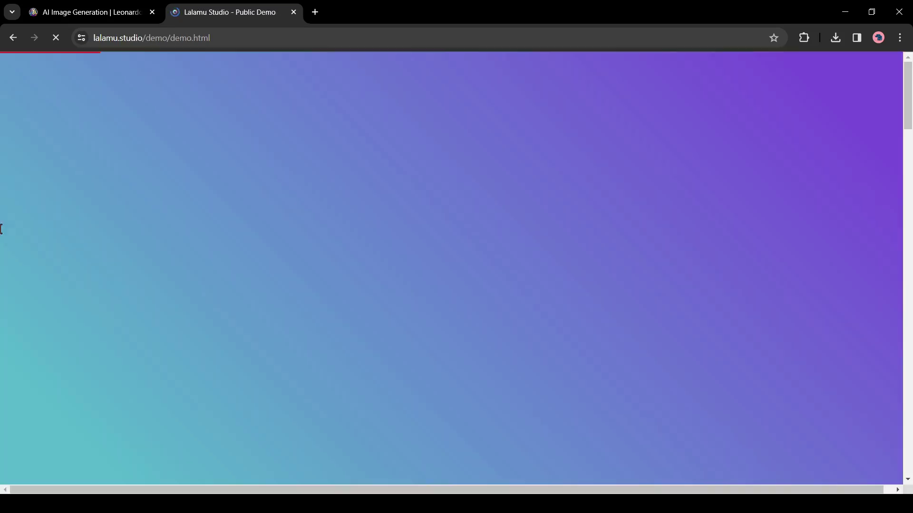
left_click(181, 389)
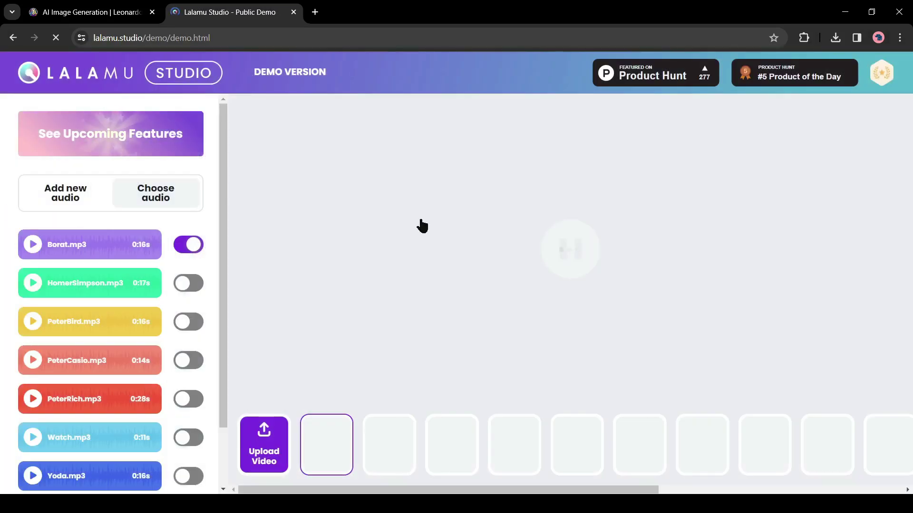
scroll(417, 224, "down", 5)
scroll(416, 224, "down", 6)
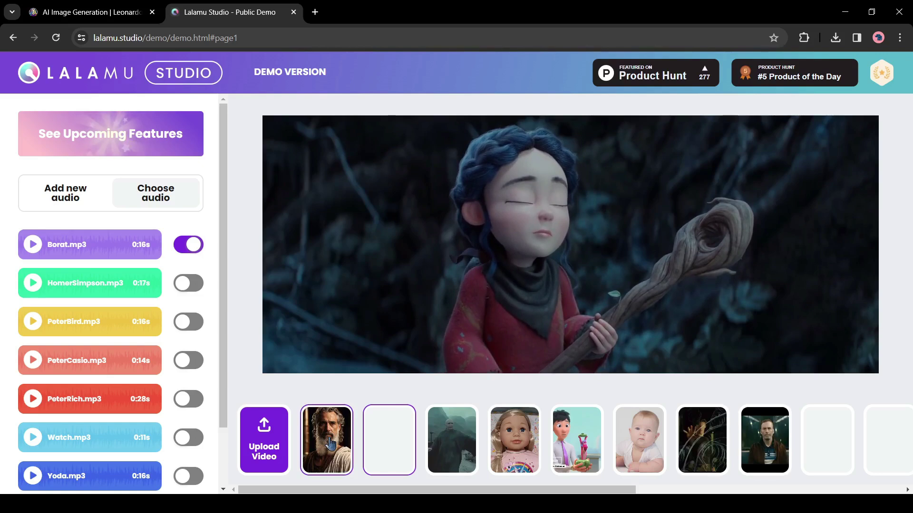
left_click(329, 443)
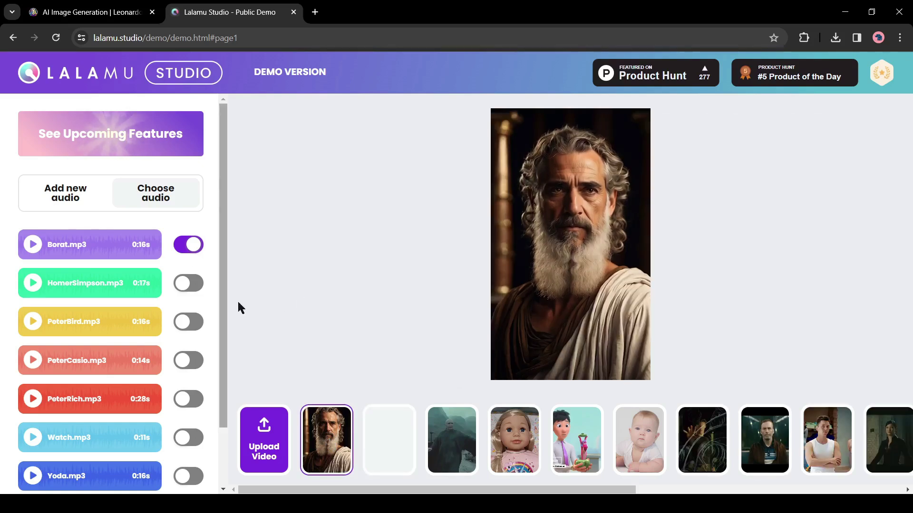
scroll(127, 275, "down", 2)
scroll(130, 413, "up", 2)
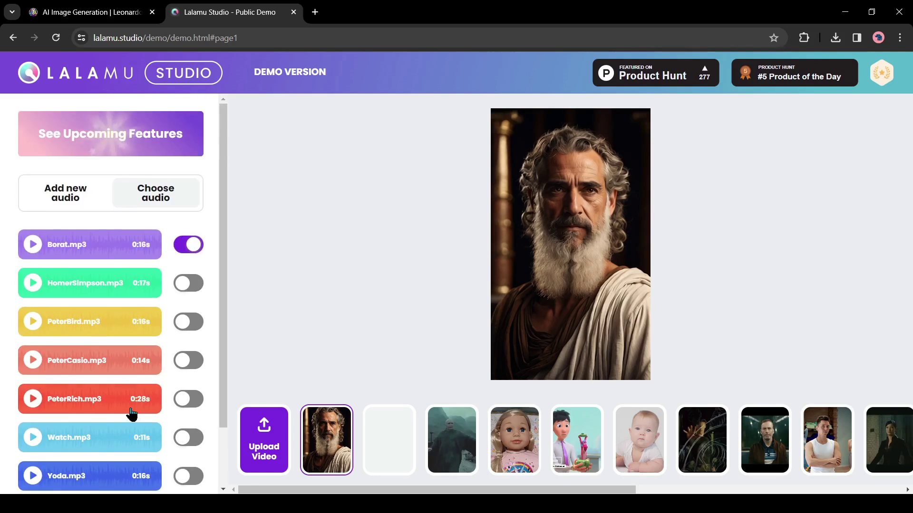
Add new text-to-speech audio and paste the 'Embrace the wisdom of ancient Greece' passage
left_click(65, 193)
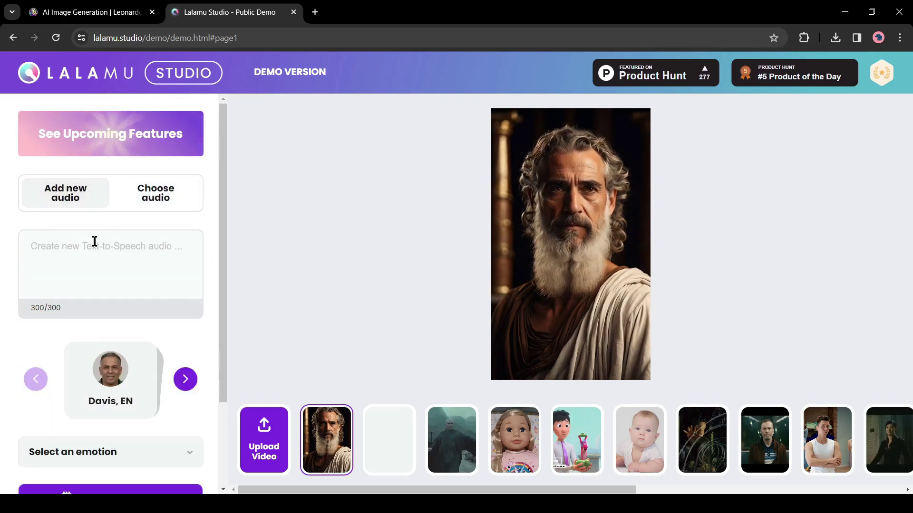
scroll(102, 342, "down", 2)
scroll(36, 382, "up", 2)
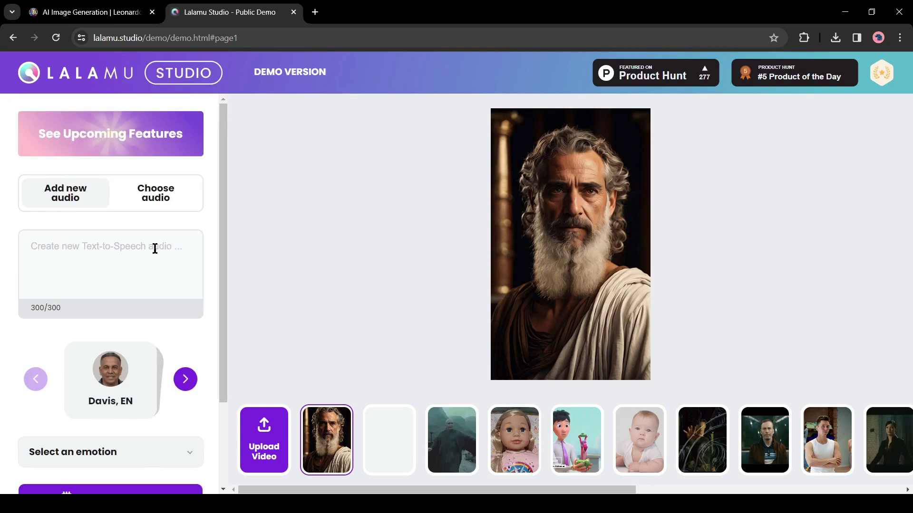
left_click(88, 245)
scroll(67, 285, "down", 2)
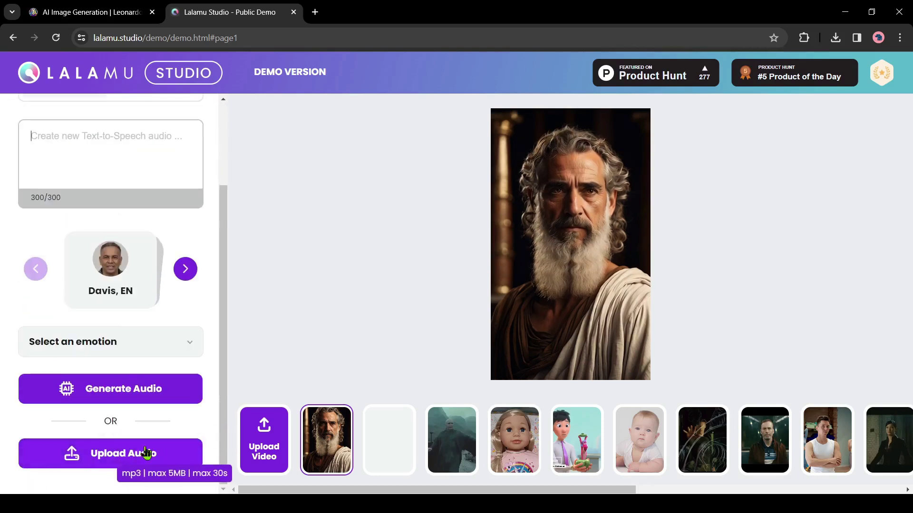
scroll(5, 363, "up", 2)
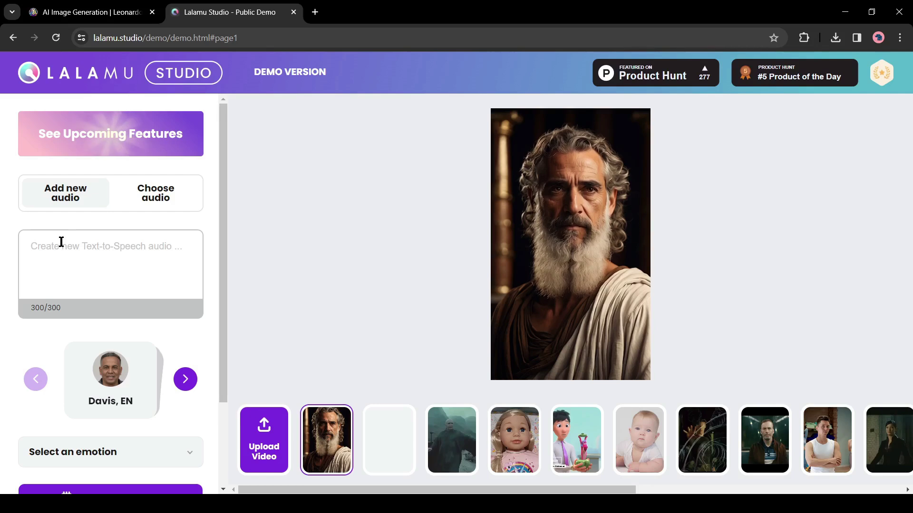
left_click(61, 242)
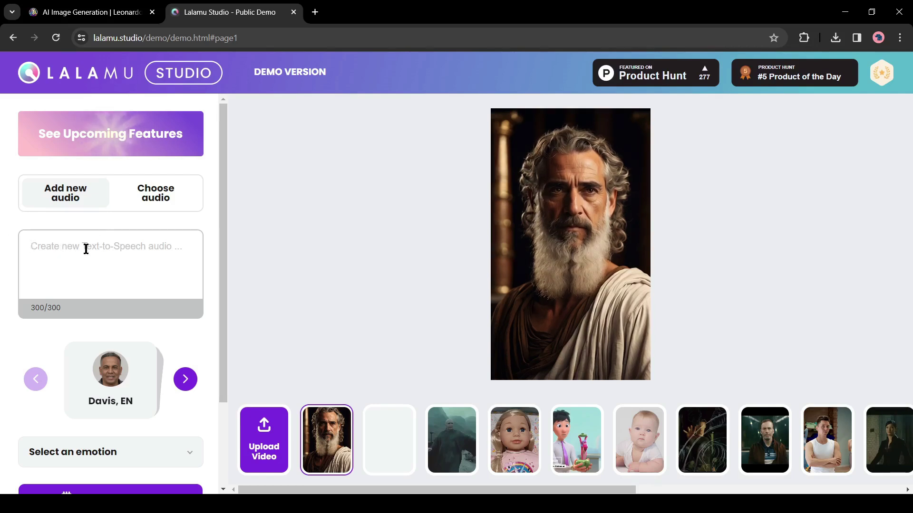
key("ctrl+v")
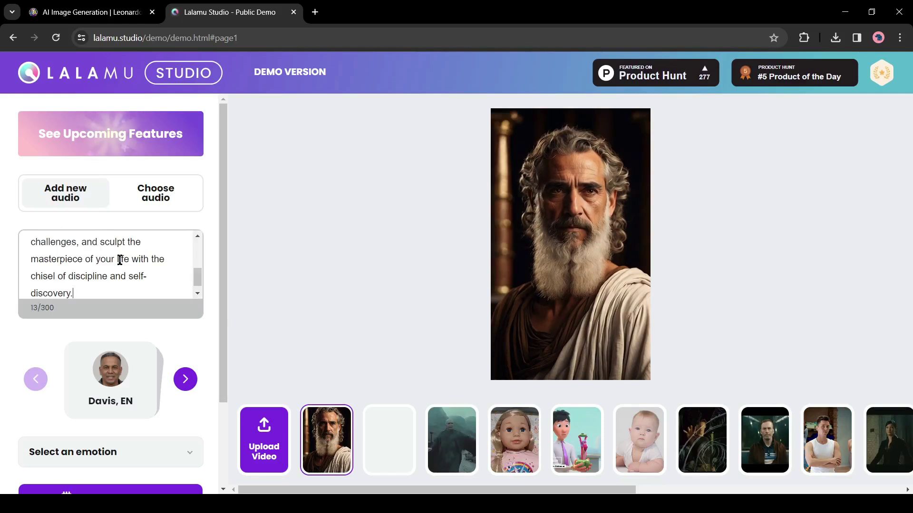
scroll(77, 283, "up", 10)
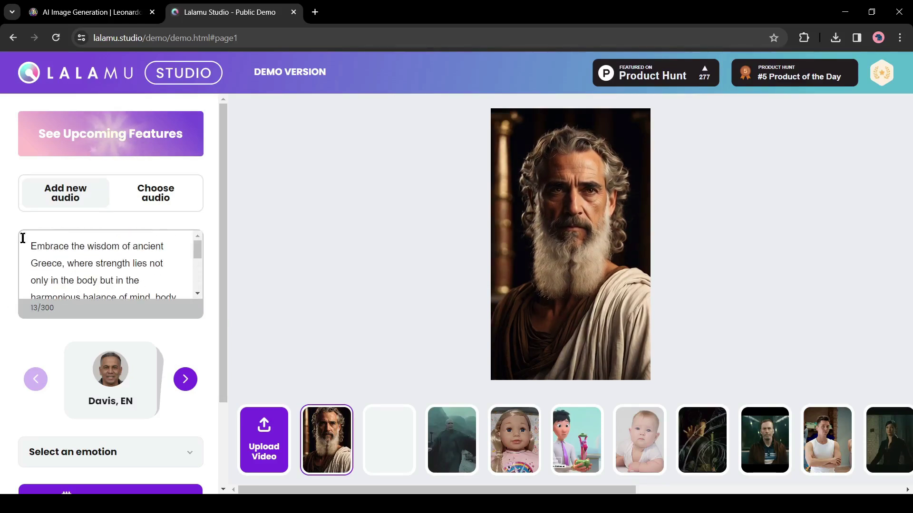
scroll(98, 330, "down", 3)
Browse the narrator voices and settle on Davis, EN
left_click(185, 271)
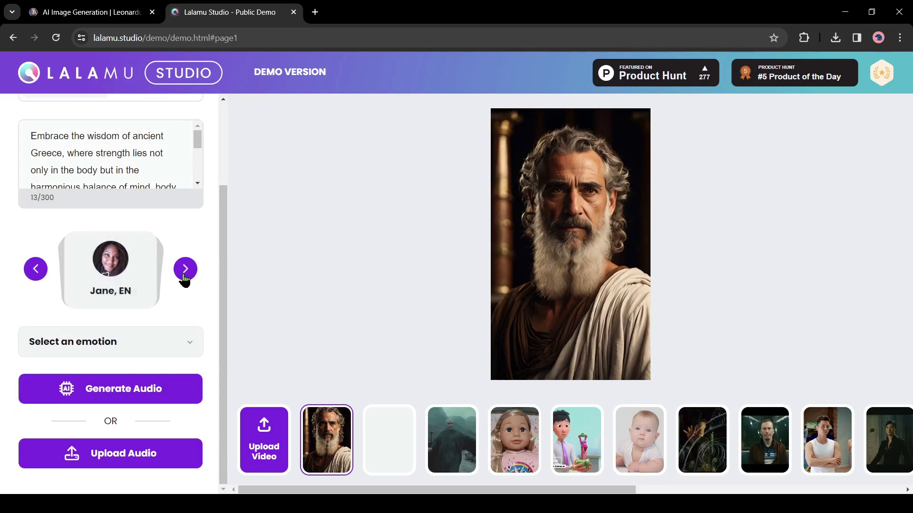
left_click(185, 279)
left_click(185, 278)
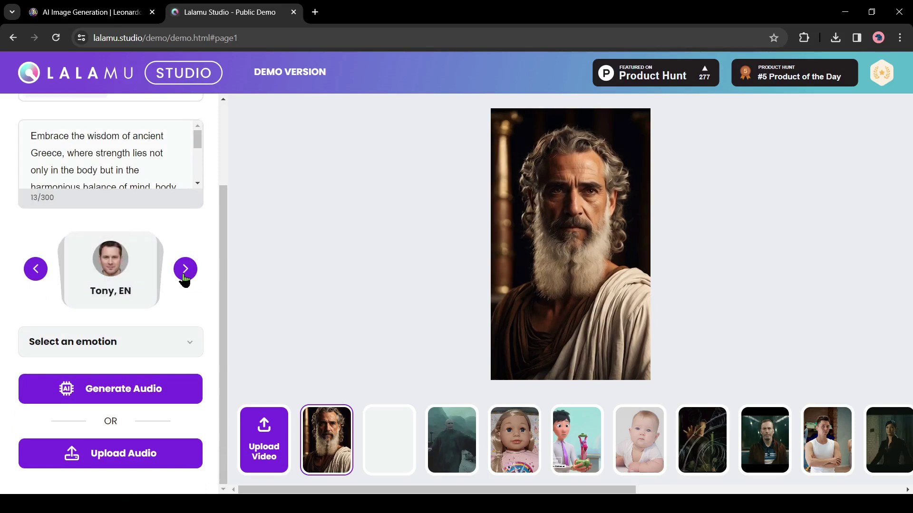
left_click(185, 279)
left_click(185, 278)
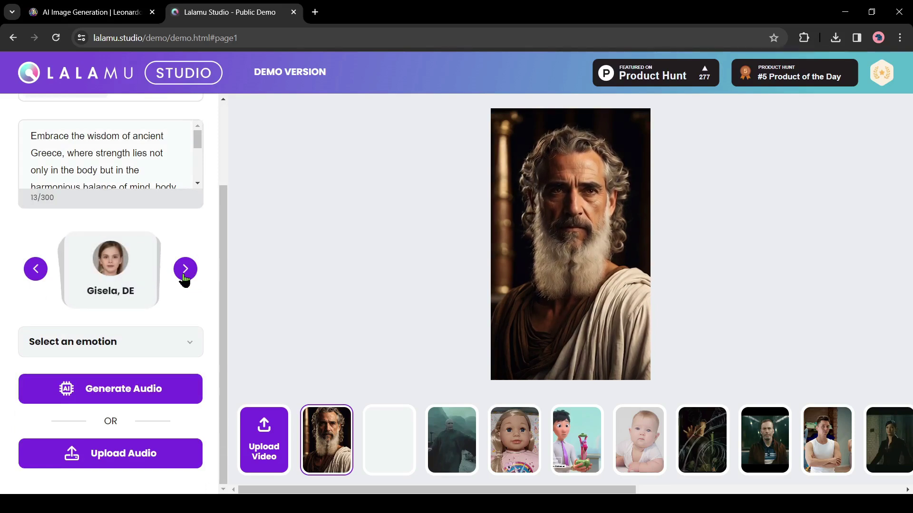
left_click(185, 278)
left_click(29, 274)
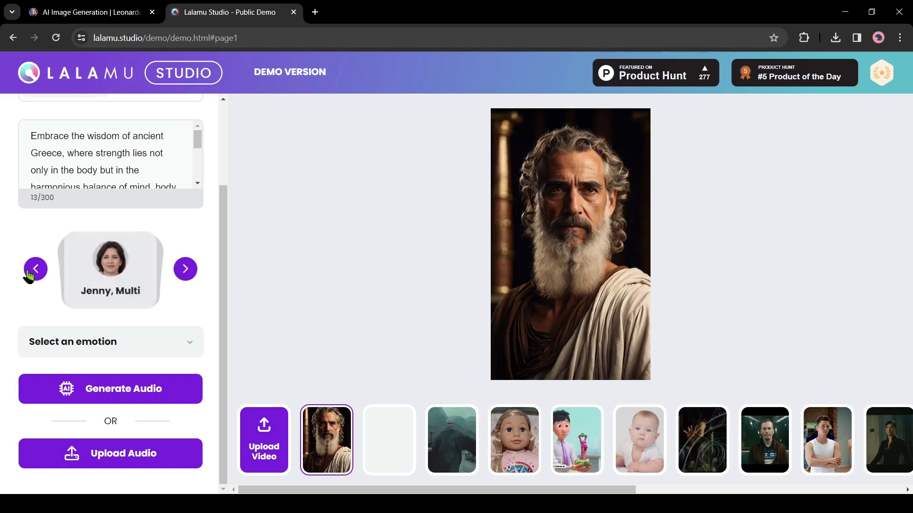
left_click(30, 275)
left_click(34, 274)
Set the voice emotion to Friendly and generate the voiceover audio
left_click(121, 345)
scroll(132, 413, "down", 2)
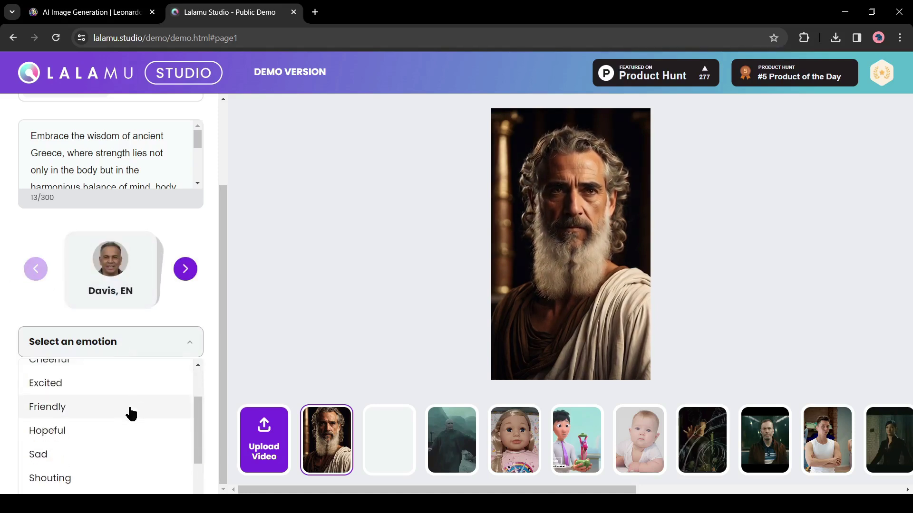
scroll(124, 423, "down", 1)
scroll(73, 473, "up", 2)
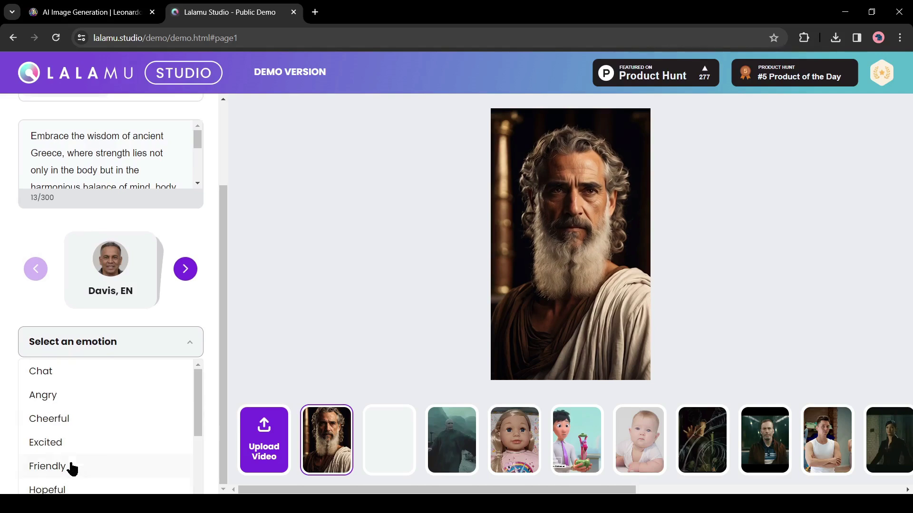
scroll(74, 457, "up", 2)
scroll(81, 470, "down", 3)
left_click(104, 412)
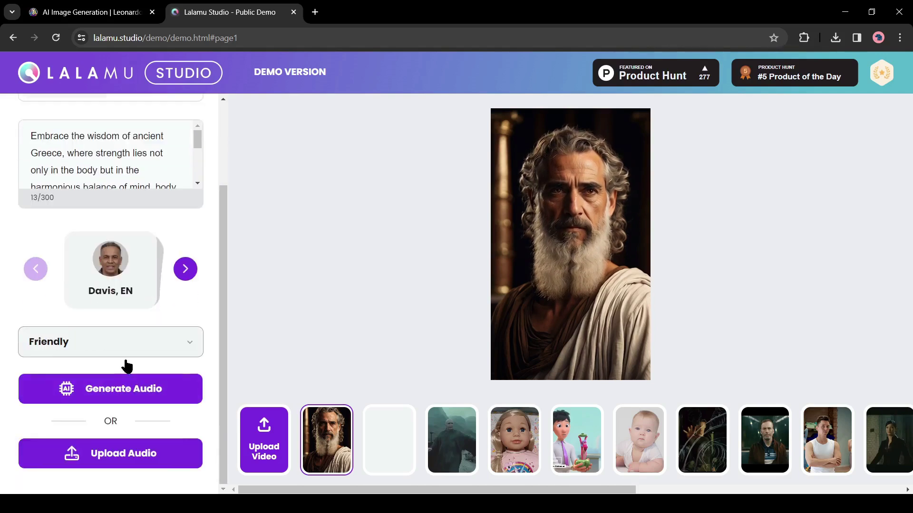
left_click(101, 395)
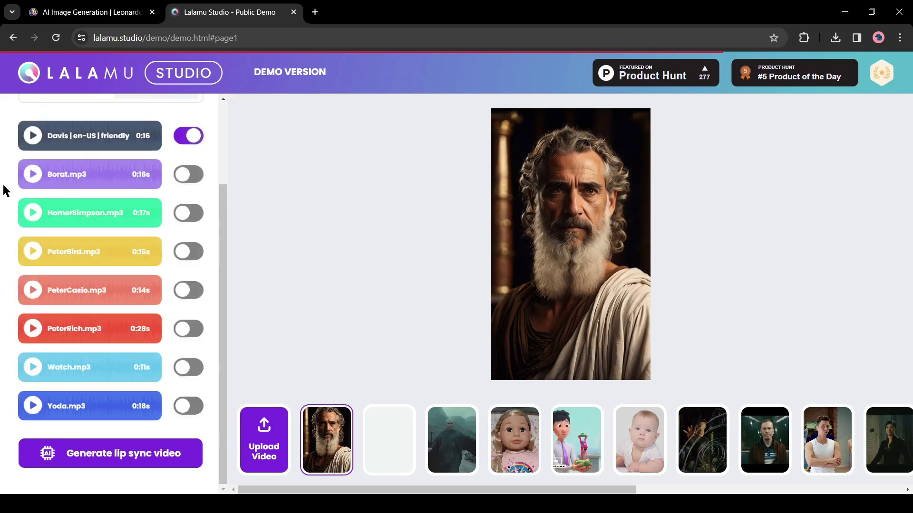
Generate the lip-sync video of the philosopher portrait speaking the Davis voiceover
scroll(102, 244, "up", 1)
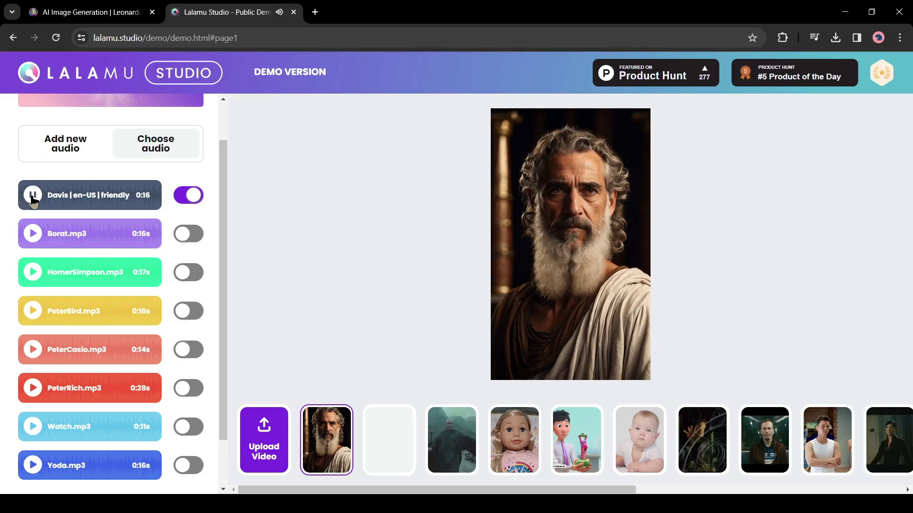
scroll(5, 257, "down", 1)
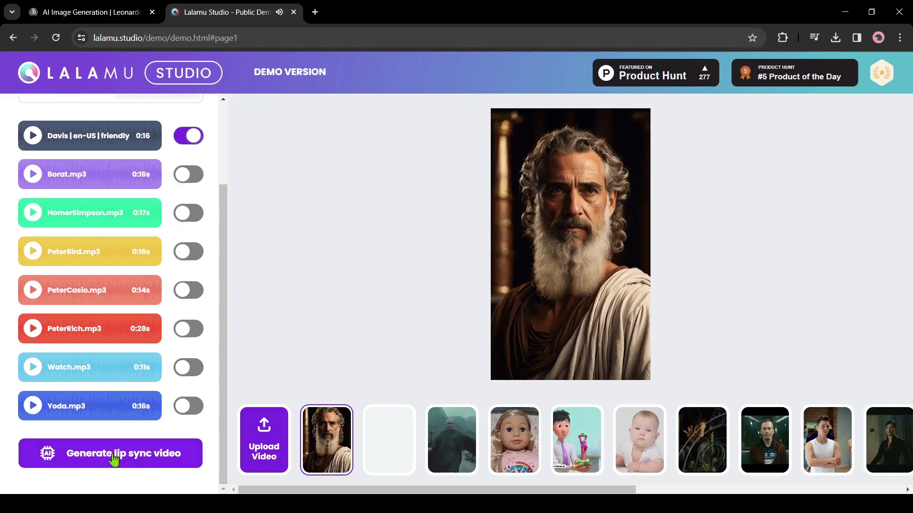
left_click(119, 457)
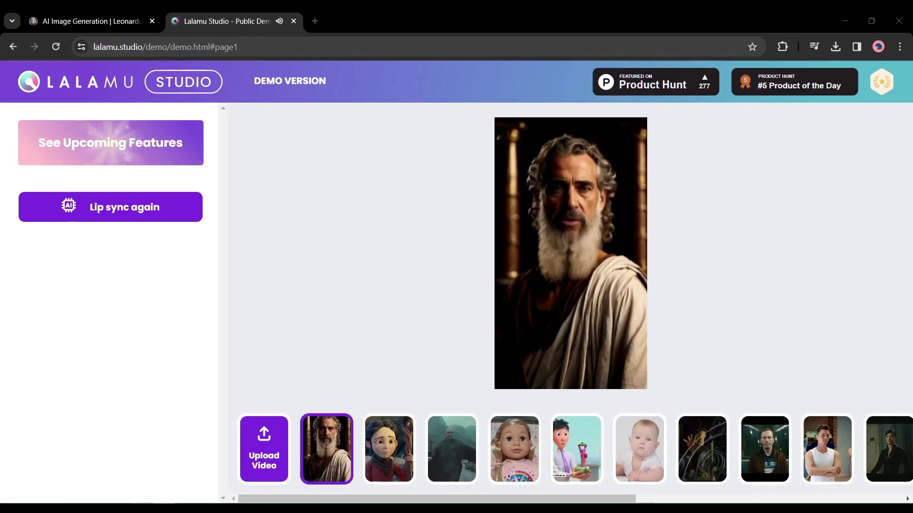
Save the lip-synced philosopher clip with 'Save video as...' and confirm the Save As dialog
mouse_move(556, 340)
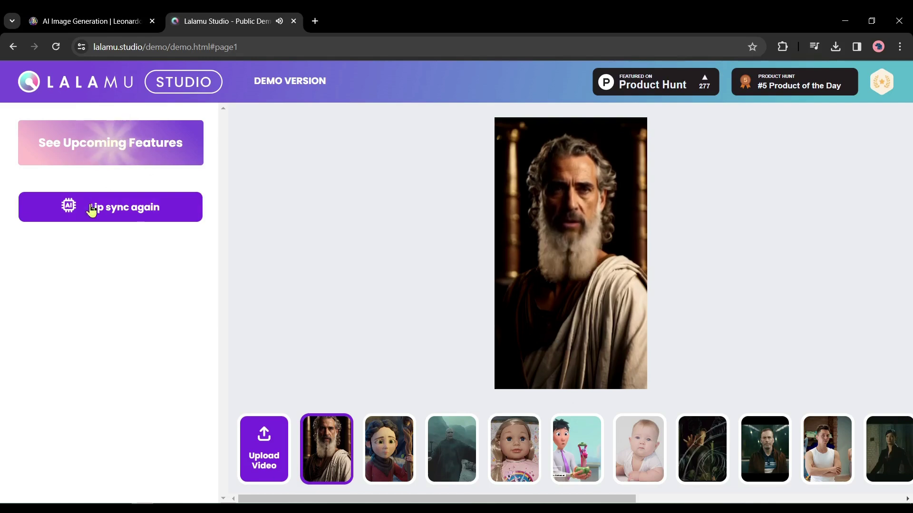
mouse_move(522, 269)
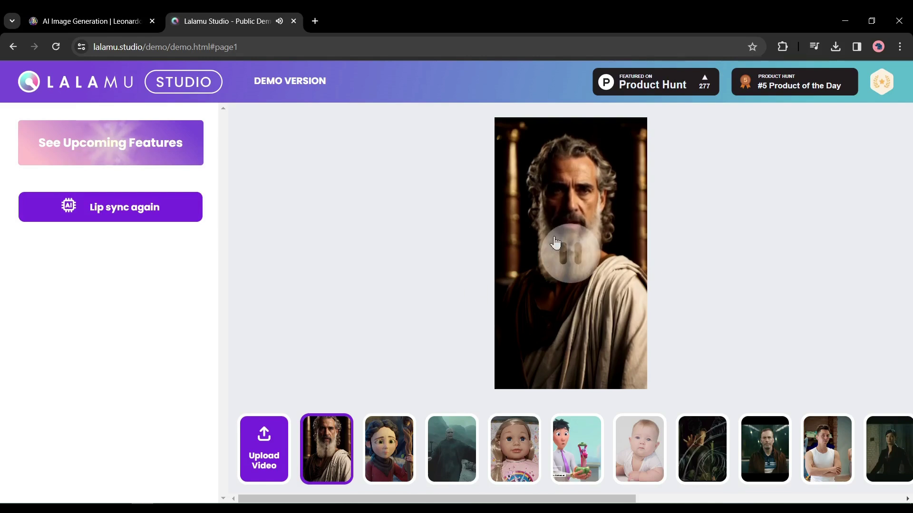
right_click(548, 187)
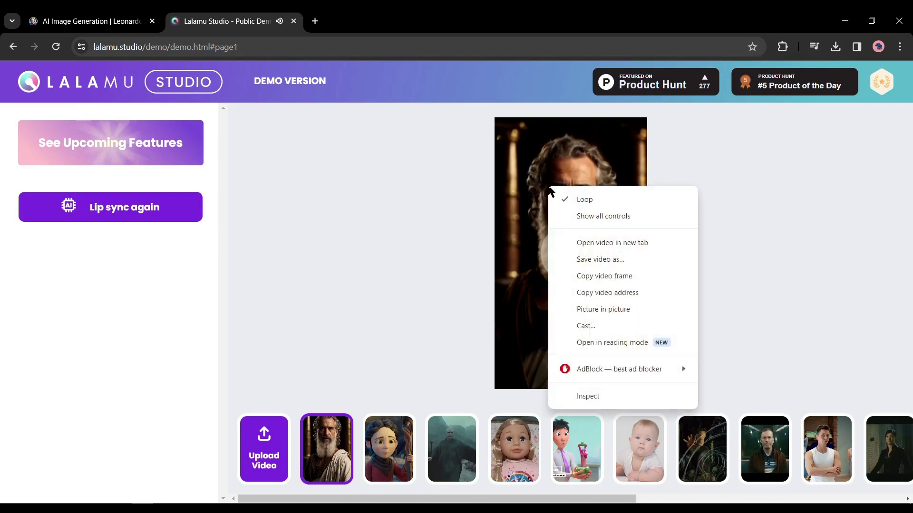
left_click(612, 263)
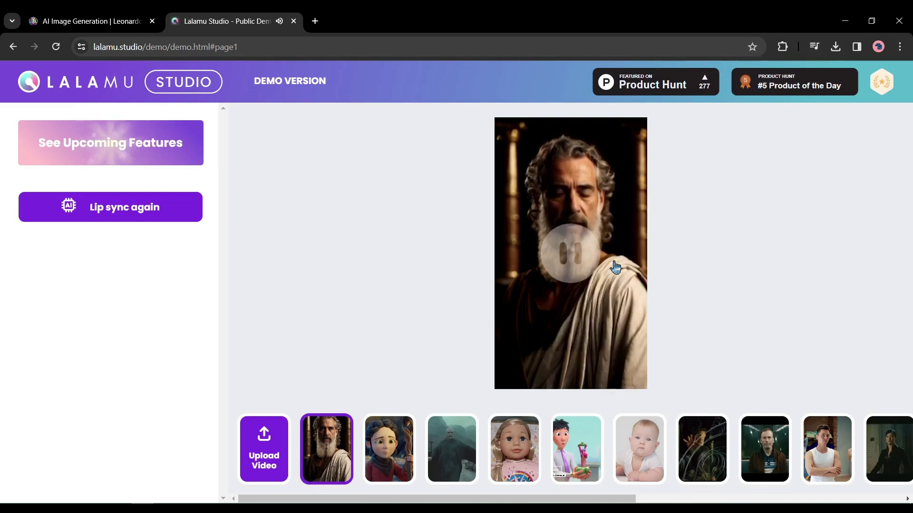
left_click(637, 430)
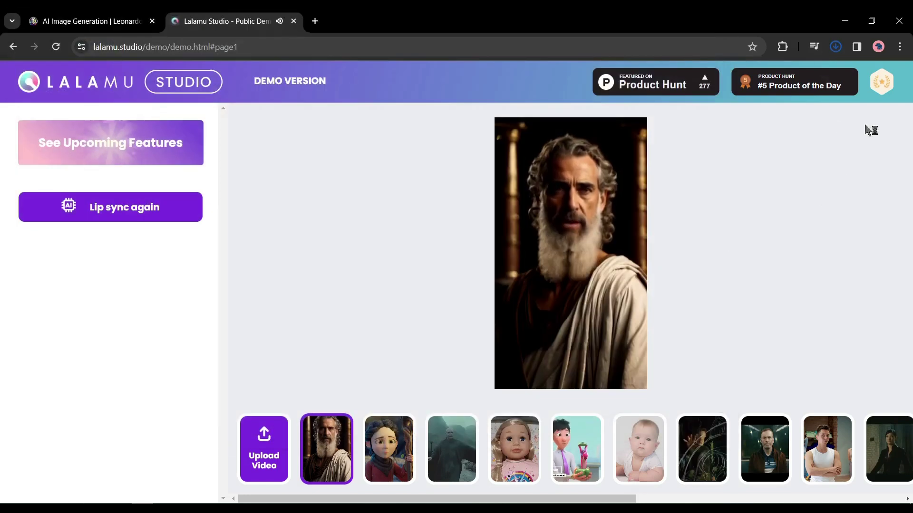
Search Google for 'vmake Video' in a new tab and open the AI Video Enhancer Online result
left_click(315, 21)
left_click(337, 266)
type("v")
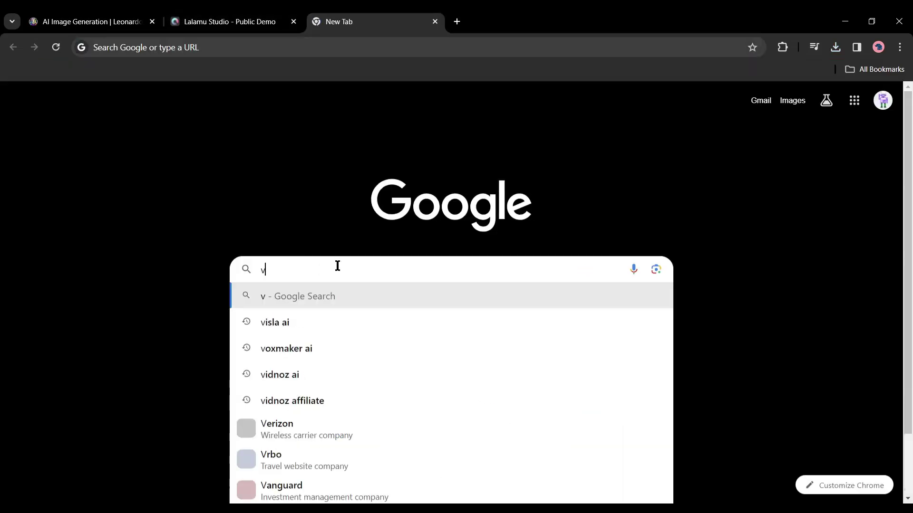
type("make Video enhancer")
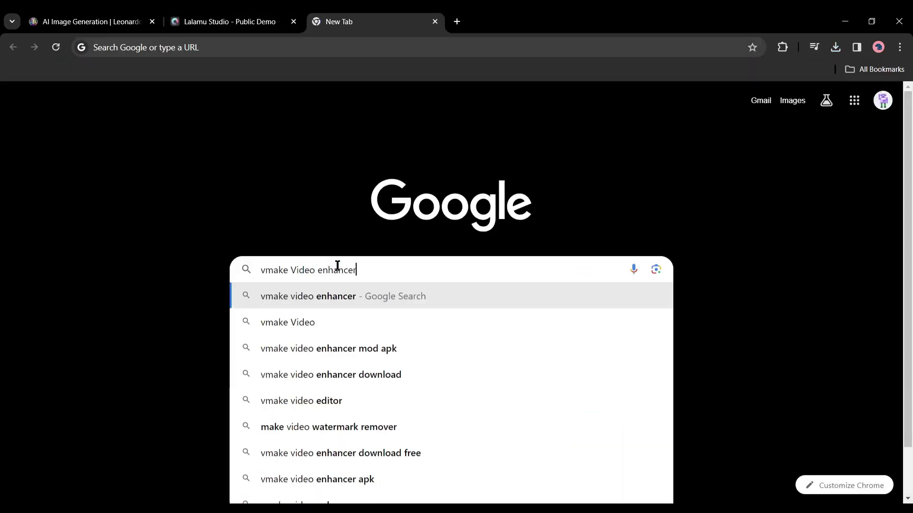
key("Return")
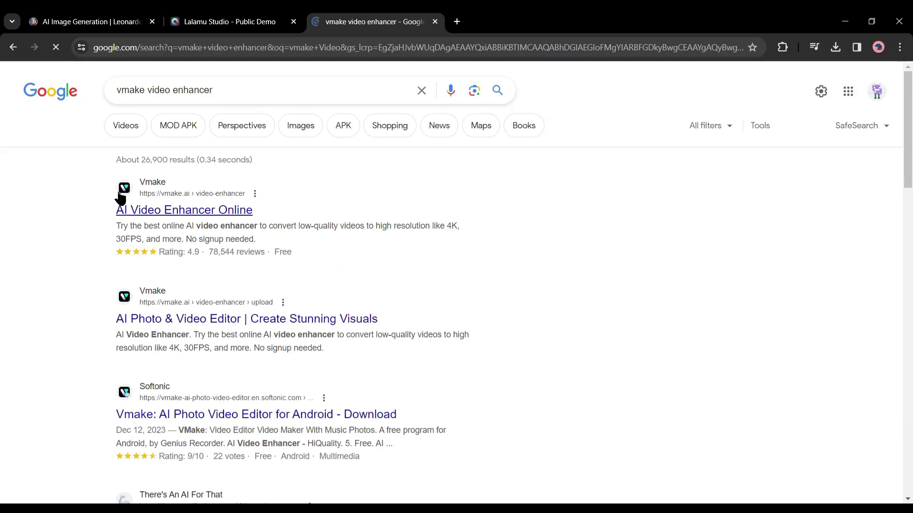
left_click(225, 212)
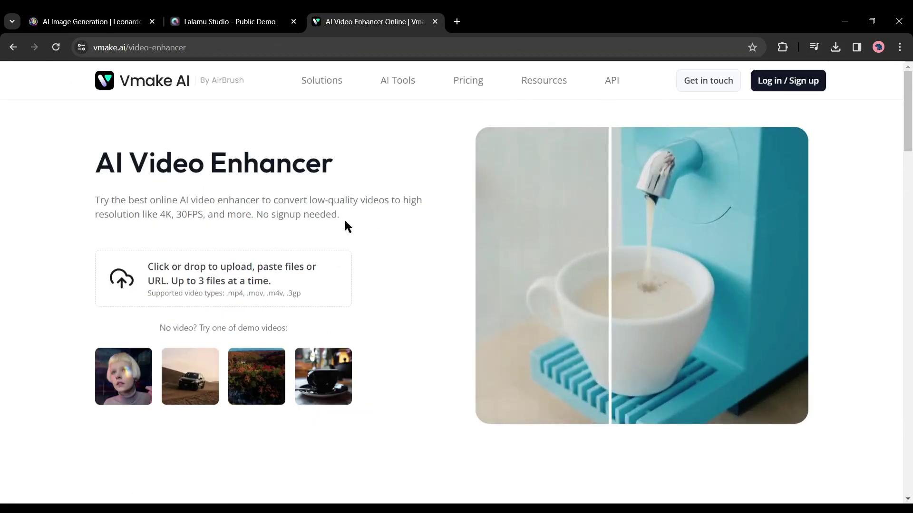
Sign in to Vmake with Google and upload the downloaded lip-sync MP4 for enhancement
left_click(792, 83)
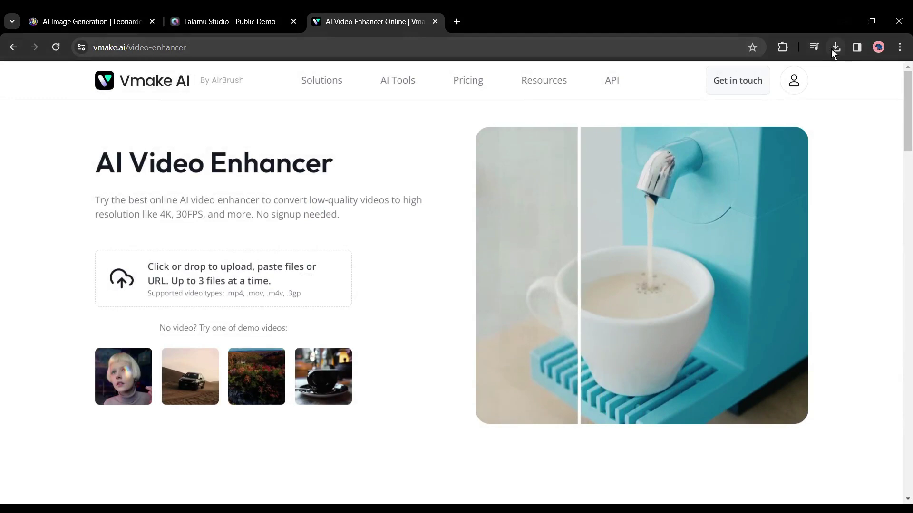
left_click(836, 46)
left_click_drag(786, 104, 275, 287)
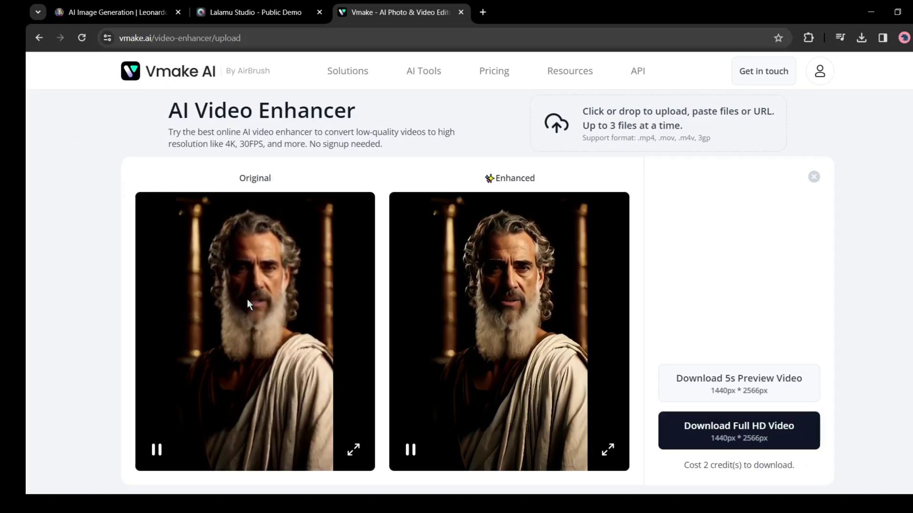
Pause both previews and download the 1440 × 2566 enhanced video in Full HD
left_click(529, 323)
scroll(530, 333, "down", 1)
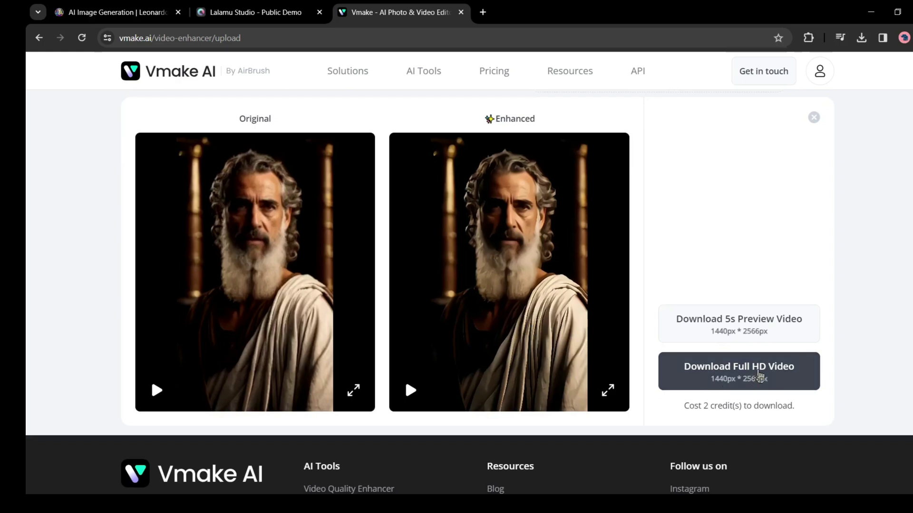
left_click(759, 376)
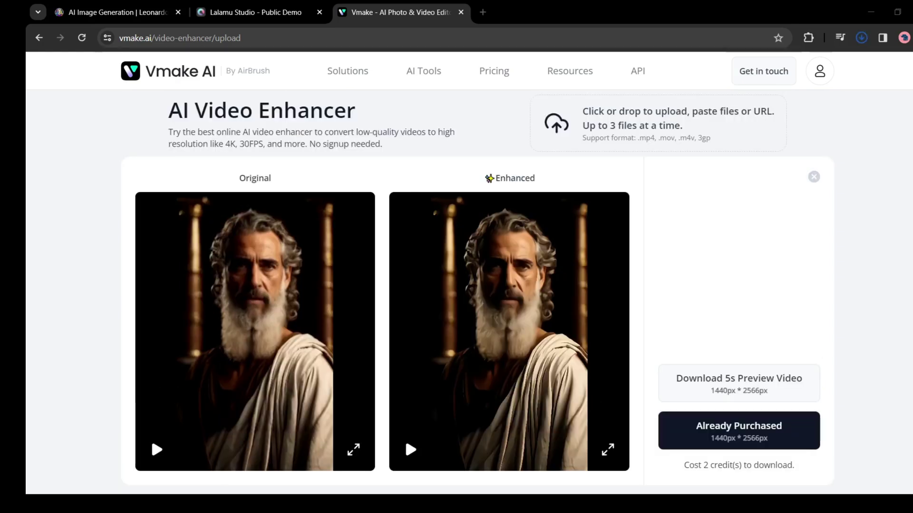